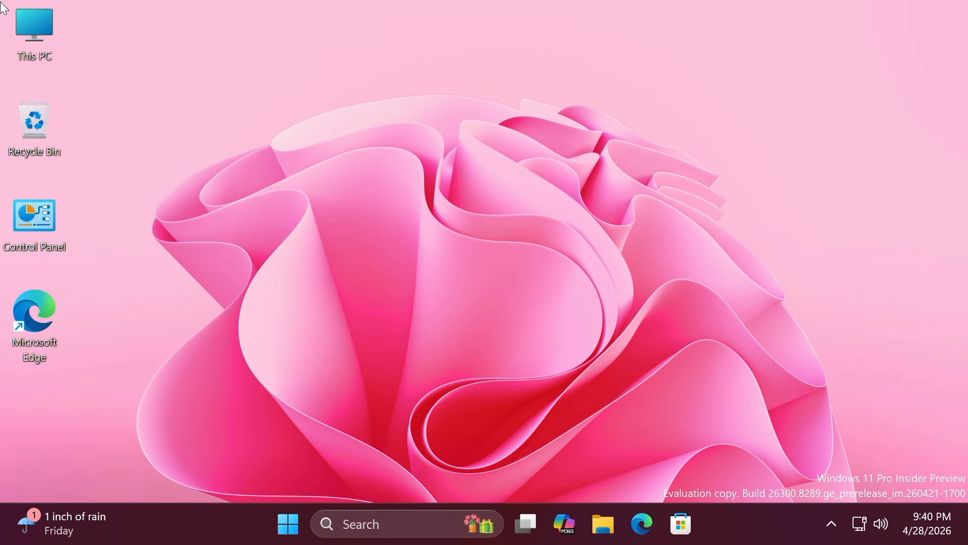
- Open the ViVe GitHub releases page from the Bing results and scroll to the v0.3.4 assets
click(643, 524)
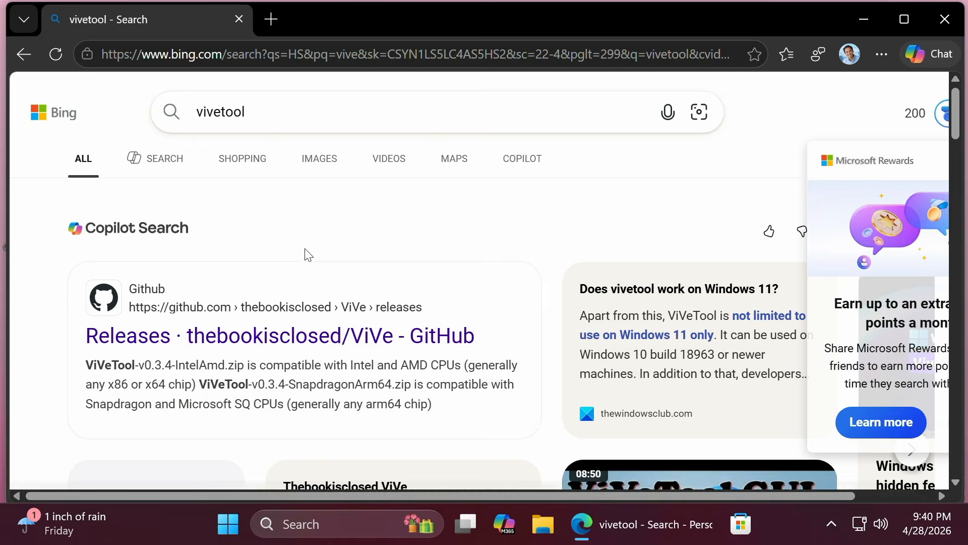
click(296, 341)
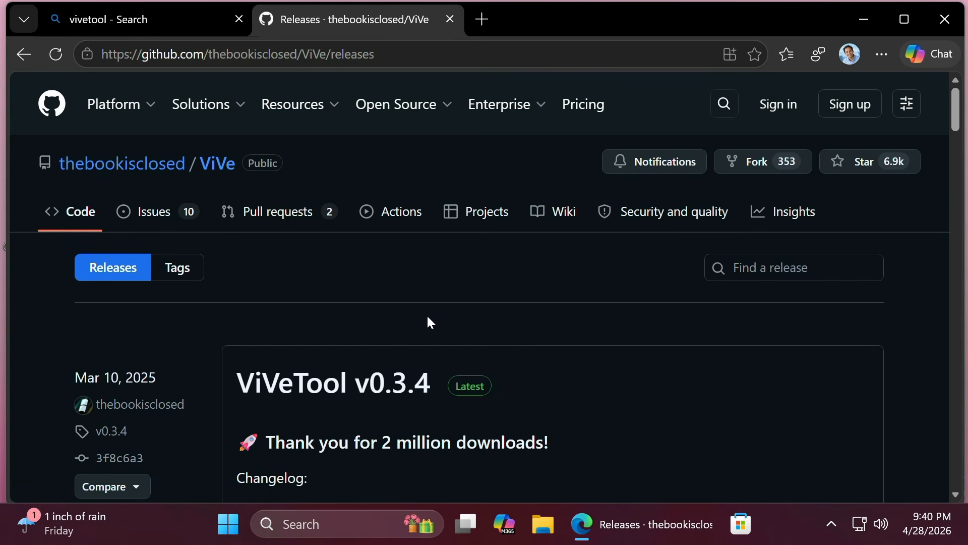
scroll(430, 323, down, 10)
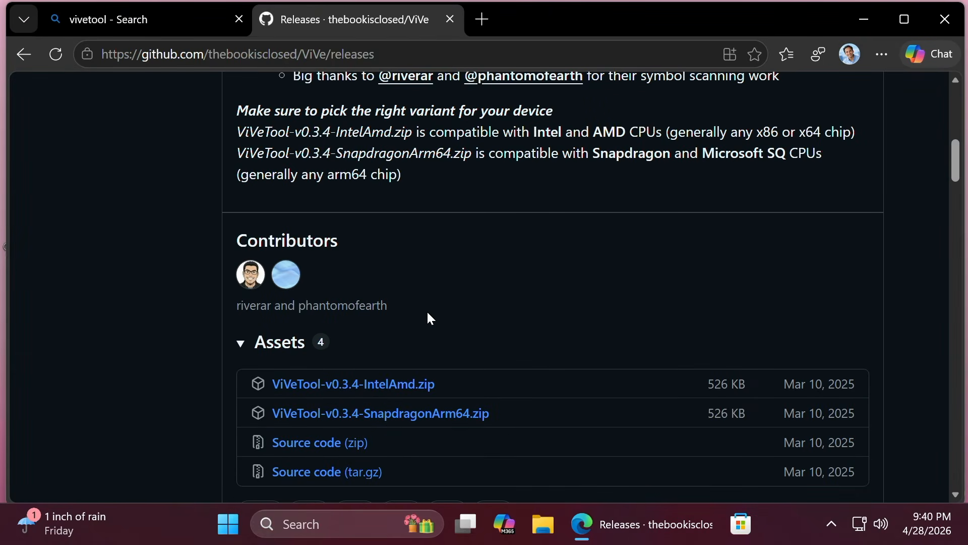
scroll(430, 317, down, 3)
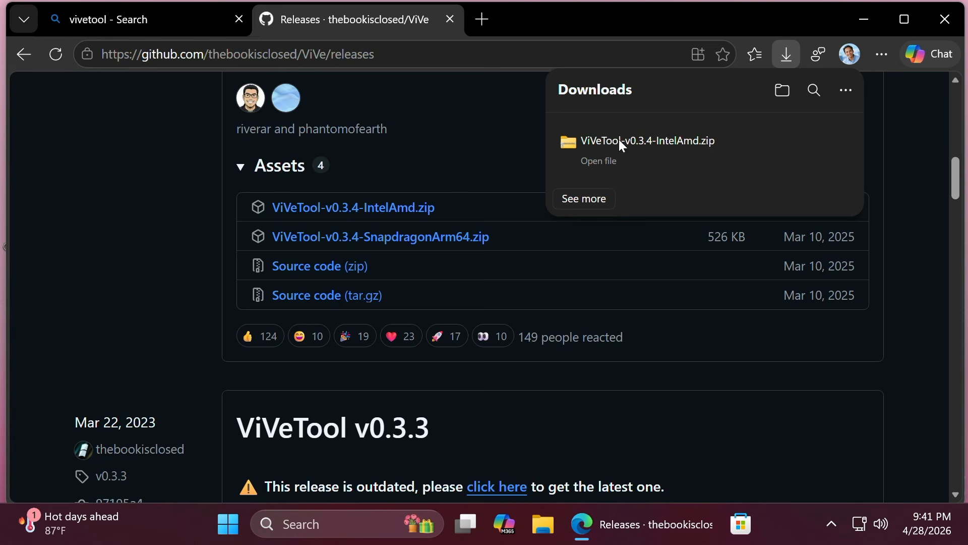
- Close Edge, go to Downloads and start Extract All on the ViVeTool-v0.3.4-IntelAmd zip
click(959, 24)
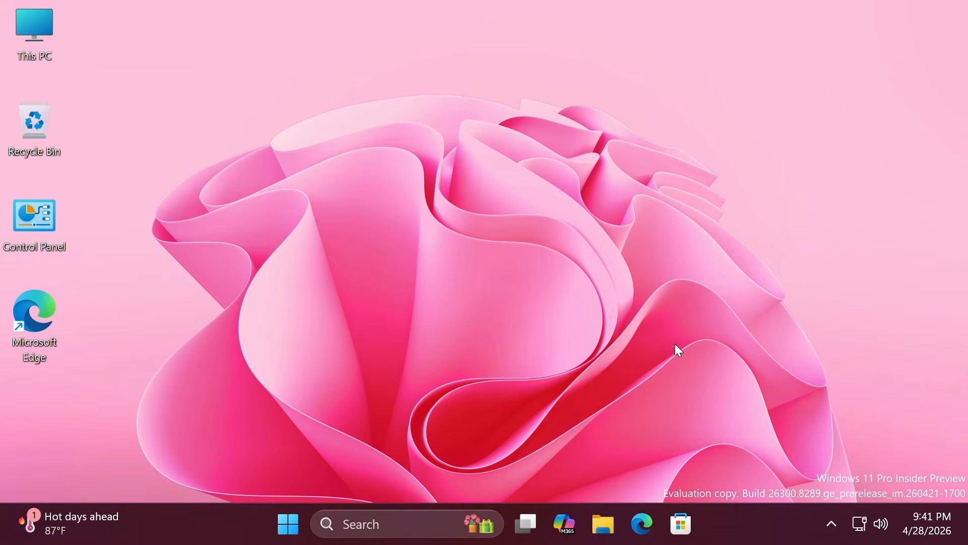
double_click(38, 29)
click(240, 314)
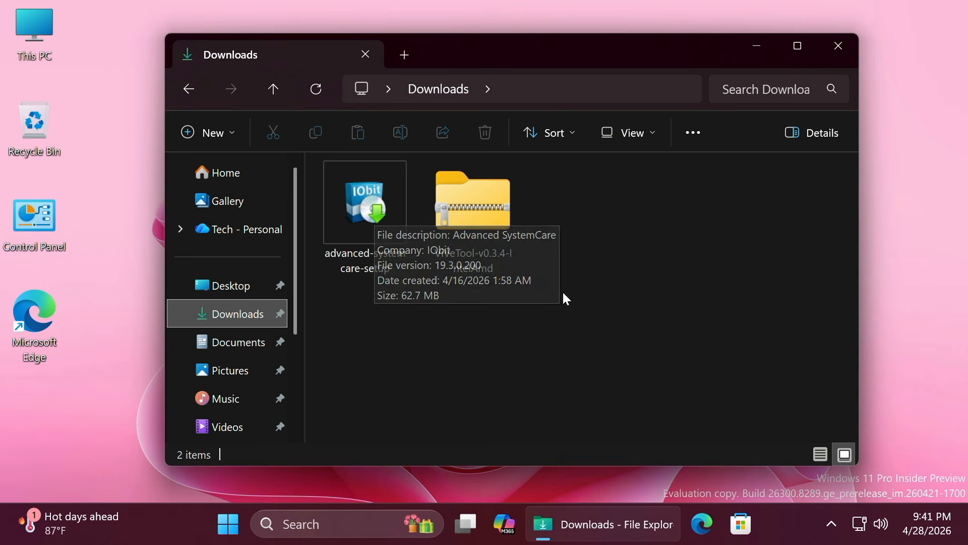
click(472, 204)
right_click(472, 204)
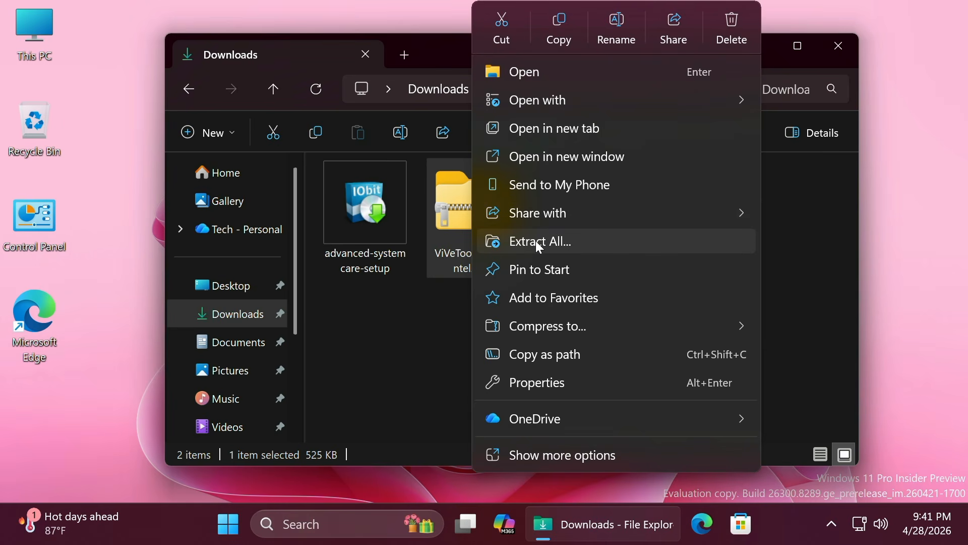
click(528, 240)
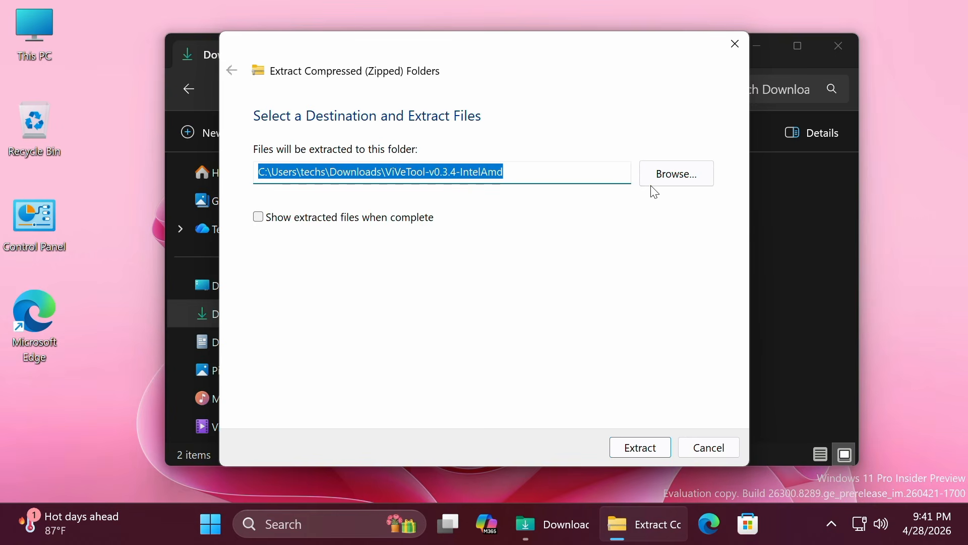
- Browse to the ViveTool folder on C: as destination, then cancel the extraction
click(676, 178)
scroll(292, 216, down, 3)
click(294, 267)
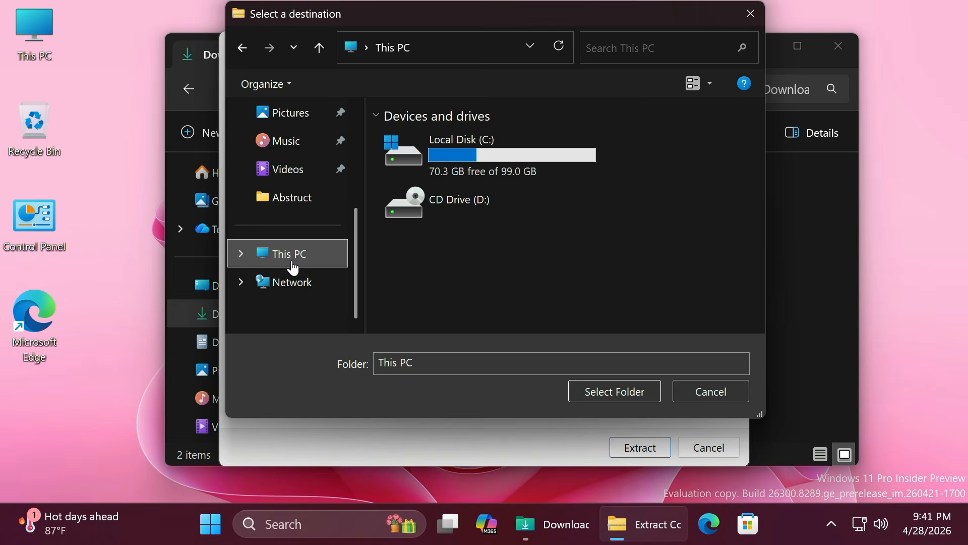
double_click(495, 158)
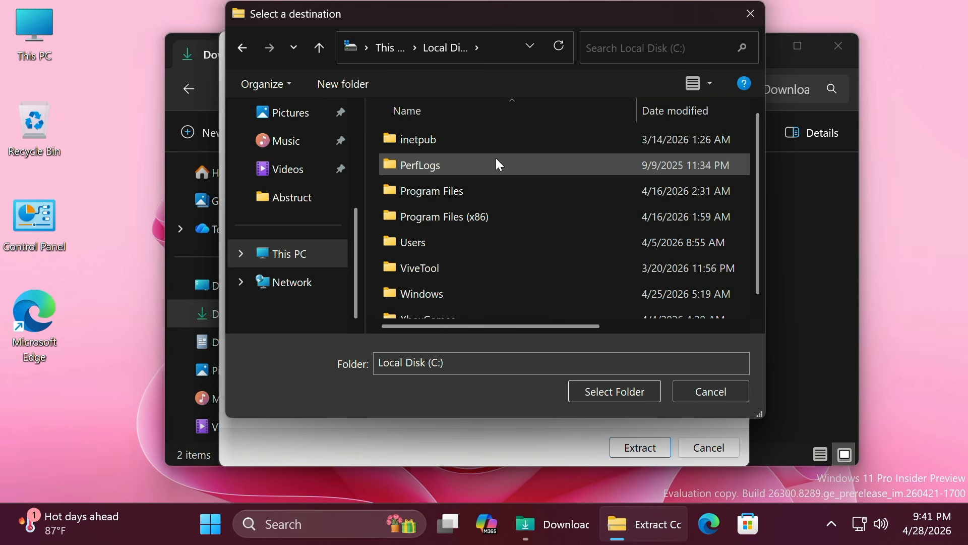
scroll(485, 230, down, 1)
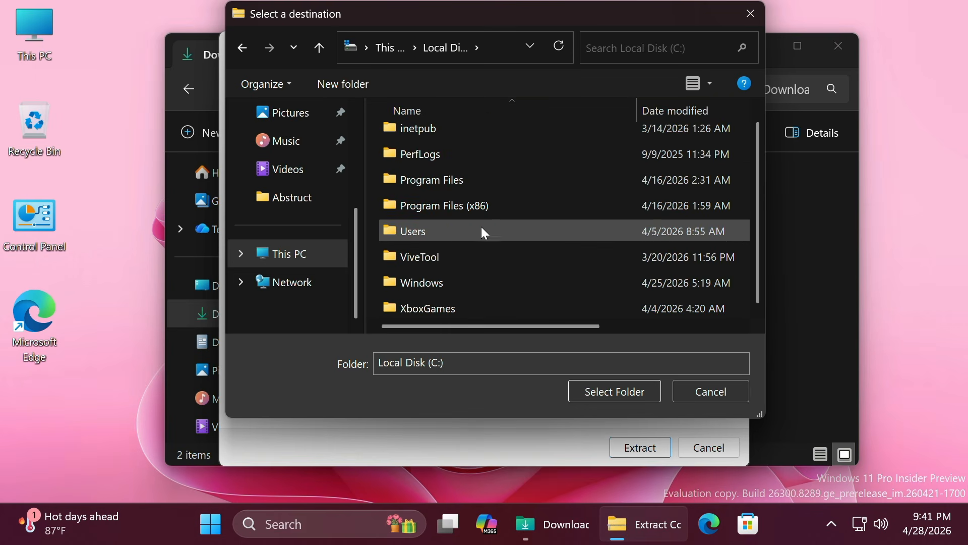
right_click(375, 263)
mouse_move(426, 447)
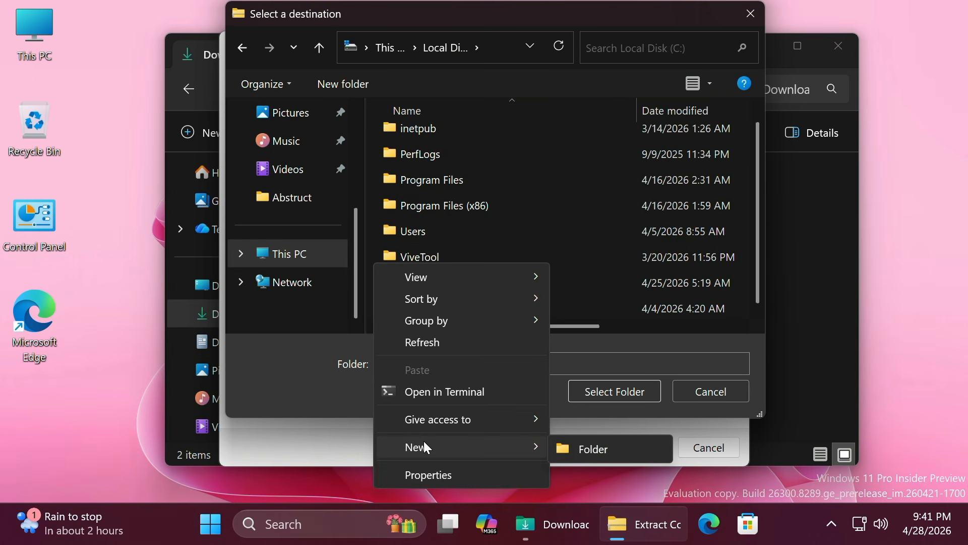
click(315, 362)
click(429, 253)
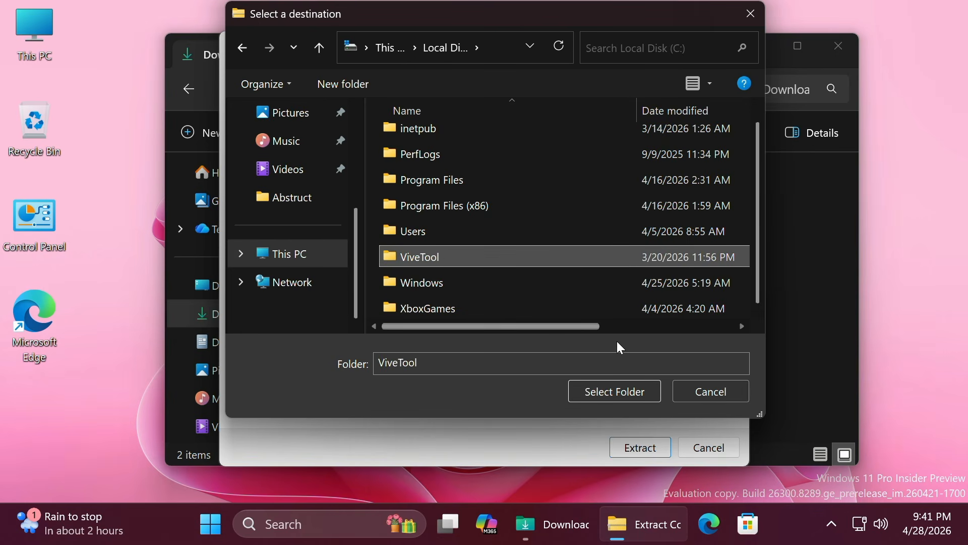
click(710, 391)
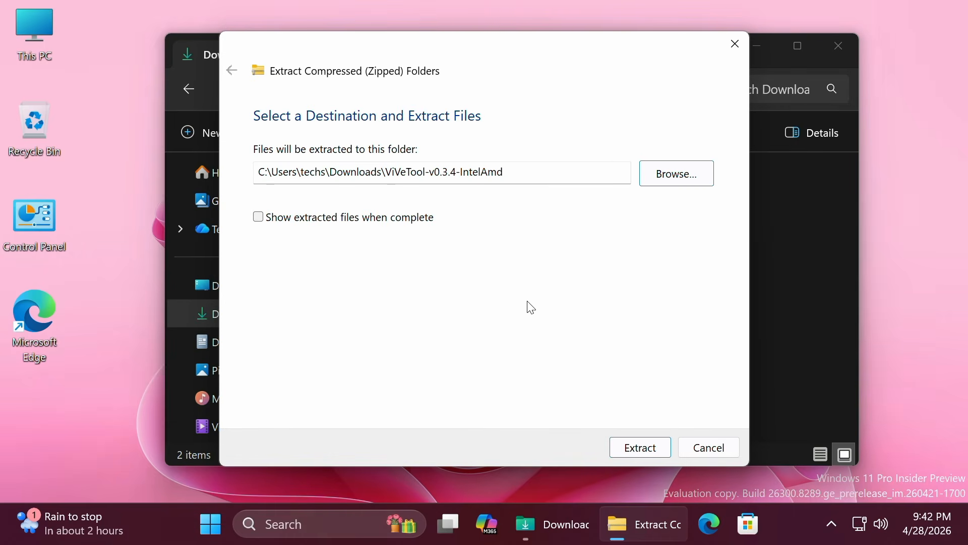
click(708, 448)
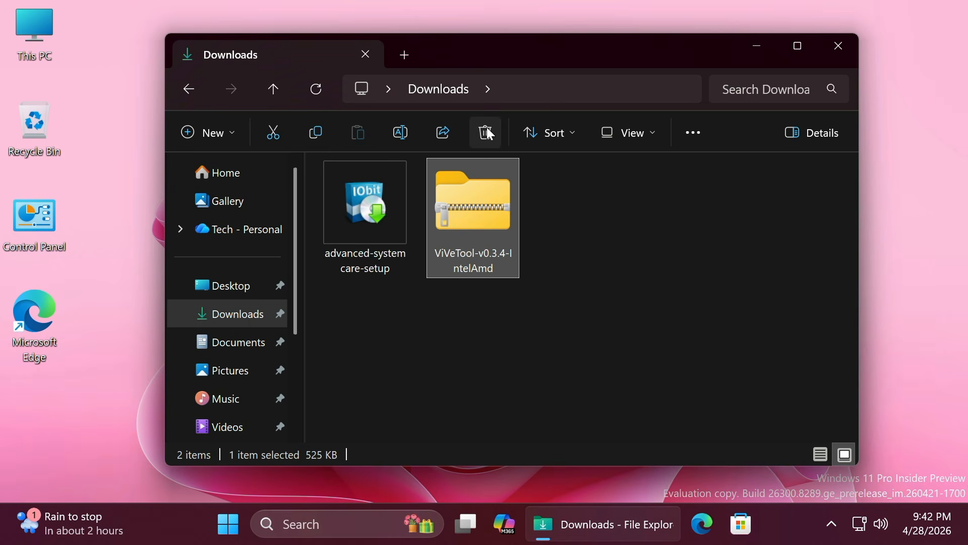
- Delete the ViVeTool zip from Downloads, then open Local Disk (C:) and right-click the ViveTool folder
click(486, 132)
scroll(249, 324, down, 3)
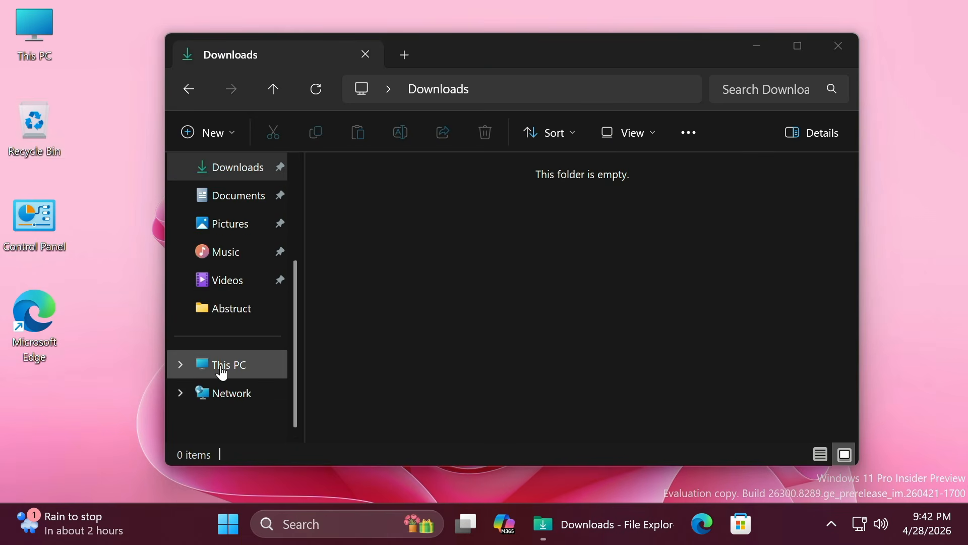
click(225, 366)
click(431, 200)
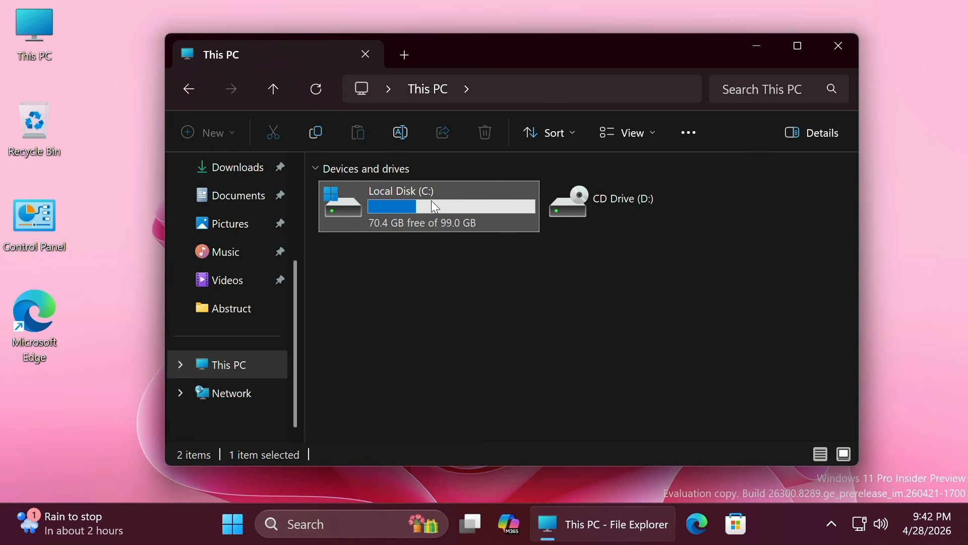
double_click(431, 200)
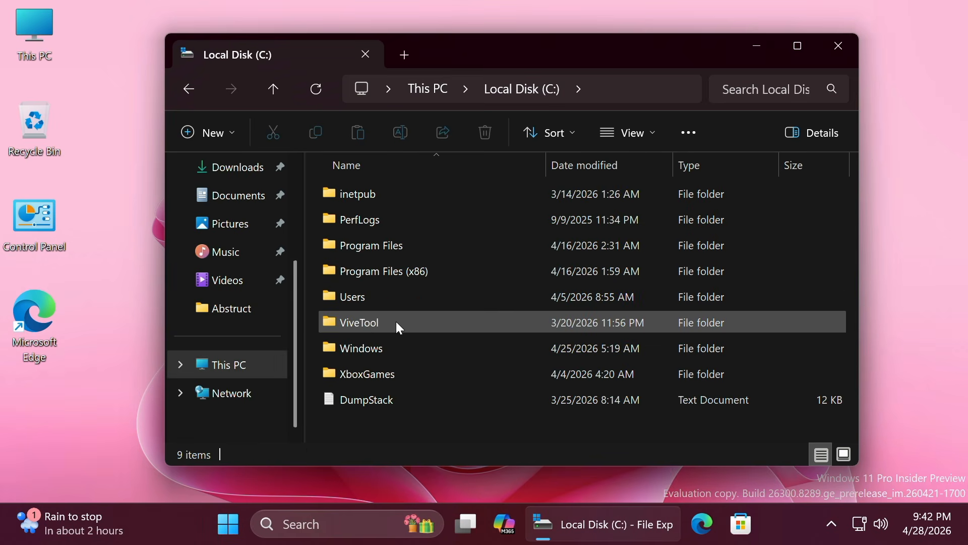
click(369, 324)
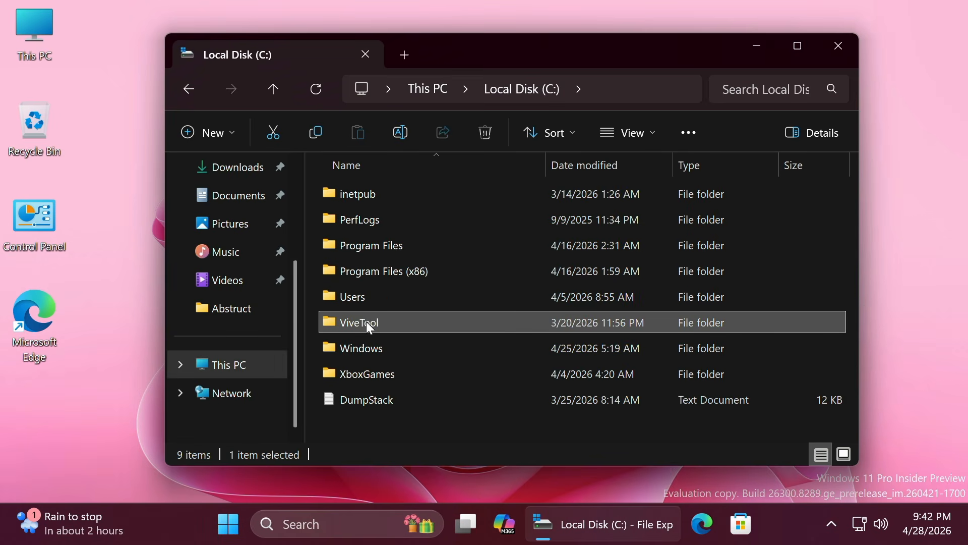
right_click(367, 322)
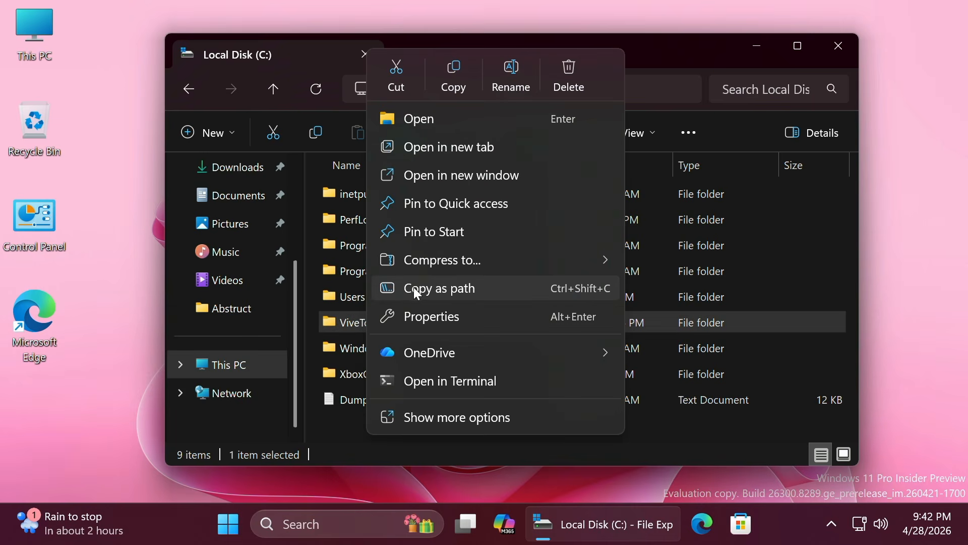
- Copy the ViveTool folder's path, then launch Command Prompt as administrator via 'cmd' and approve UAC
click(441, 289)
key(super+d)
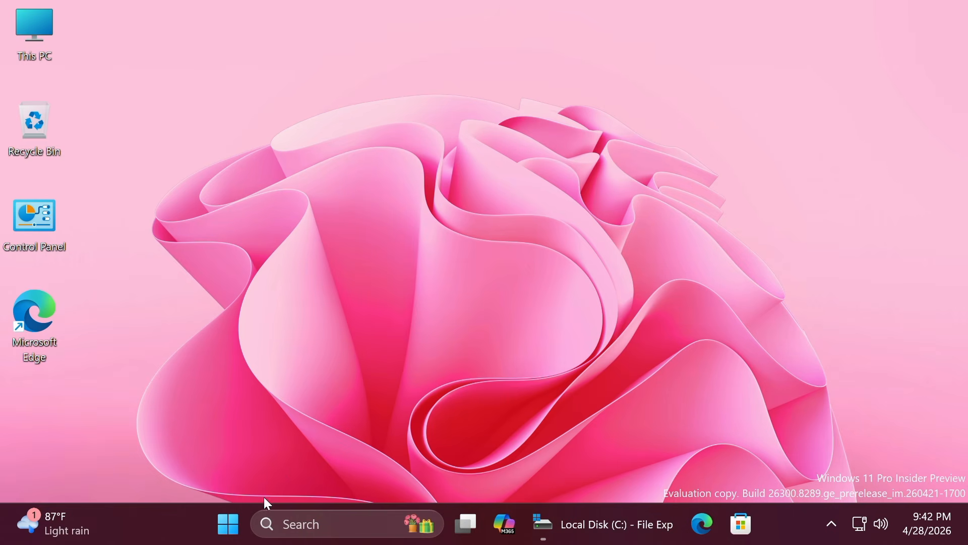
click(218, 522)
text(cmd)
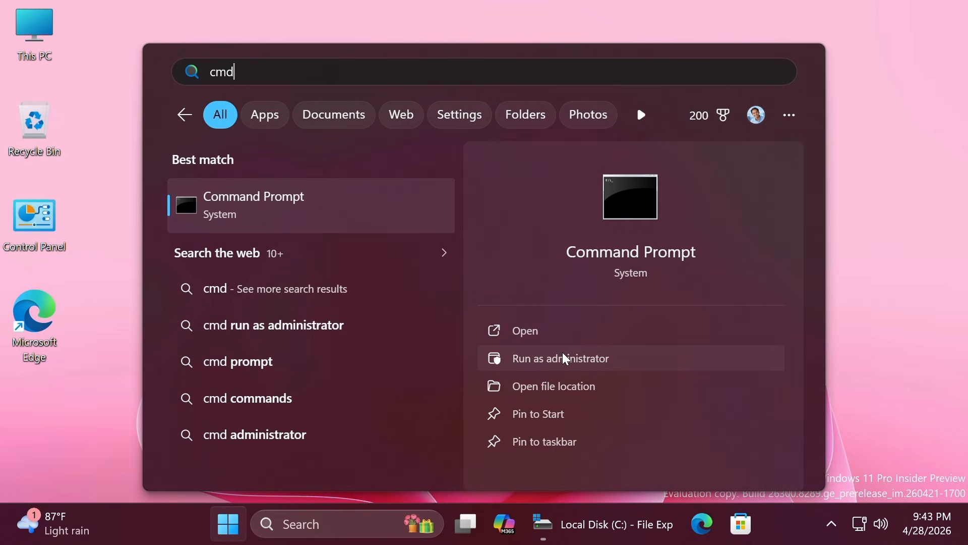
click(559, 360)
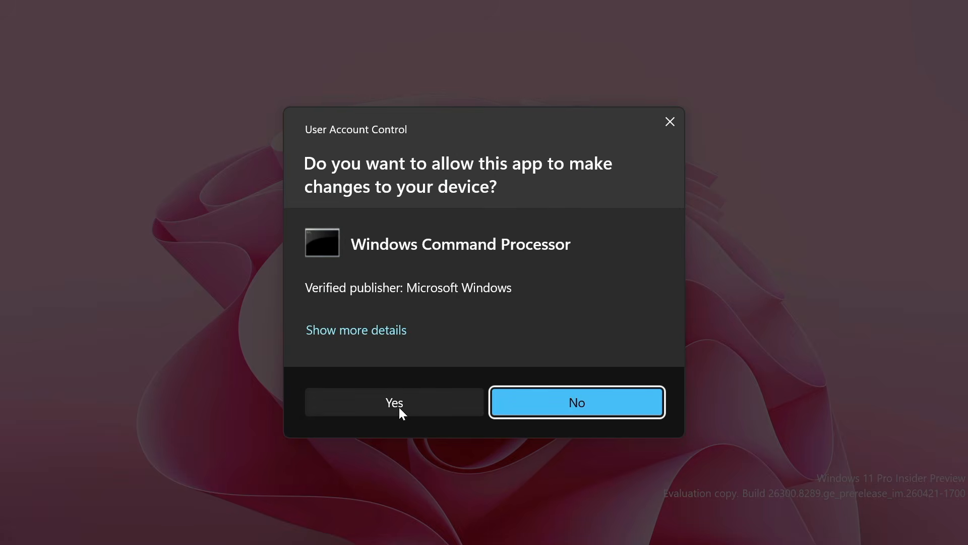
click(398, 407)
- Change directory to C:\ViveTool using the pasted path without quotation marks
text(cd)
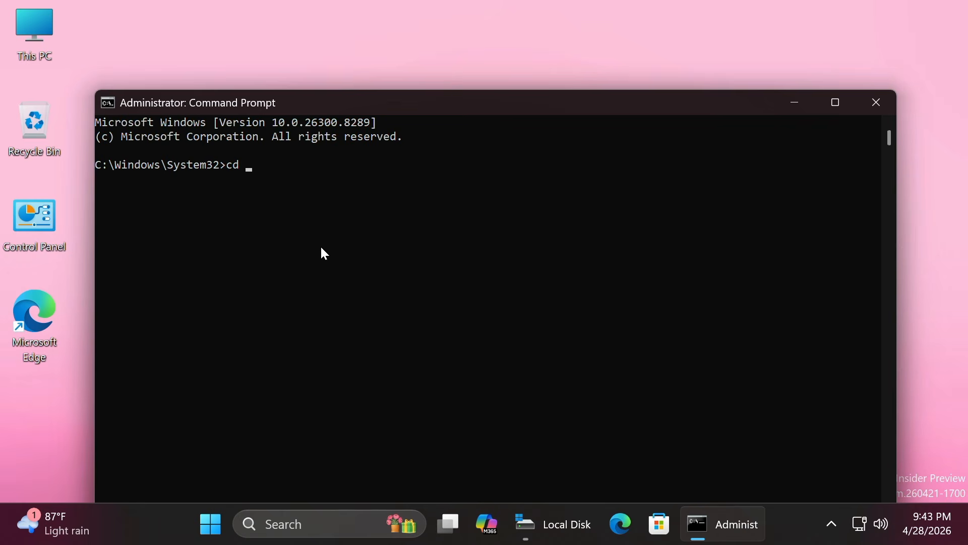
key(ctrl+v)
key(BackSpace)
key(Left)
key(Left)
key(Left)
key(Left)
key(Left)
key(Left)
key(Left)
key(Left)
key(Left)
key(Left)
key(Left)
key(BackSpace)
key(Return)
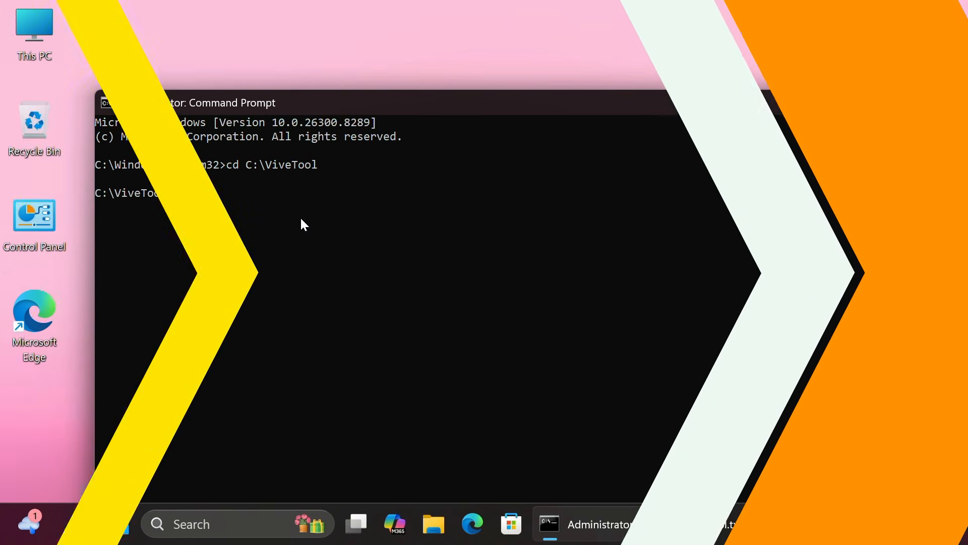
- Run vivetool /enable for four feature IDs, then for feature ID 60897831
key(ctrl+v)
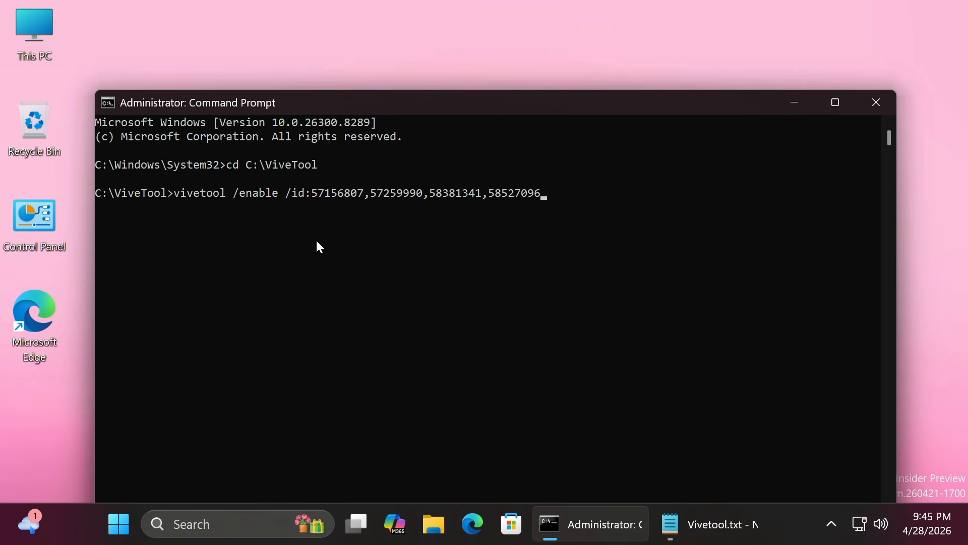
key(Return)
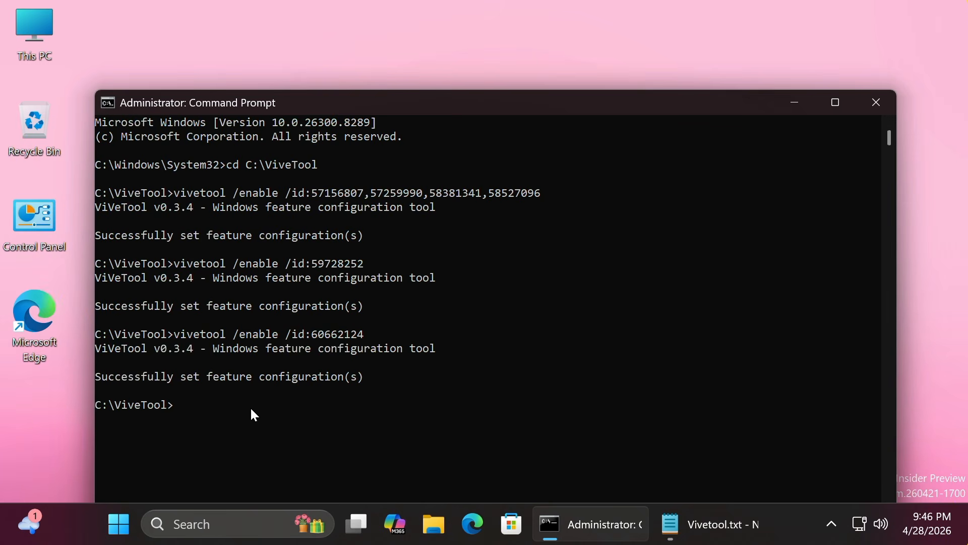
right_click(250, 407)
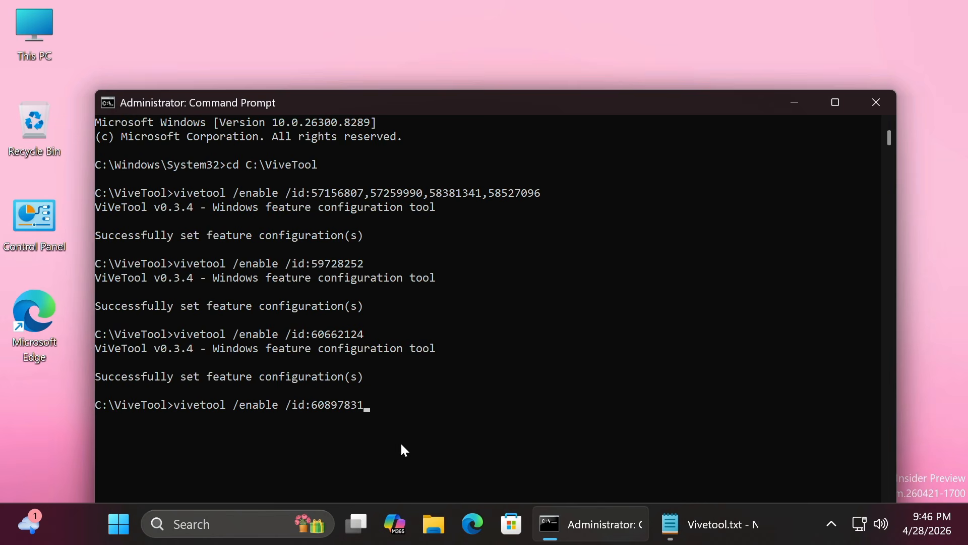
key(Return)
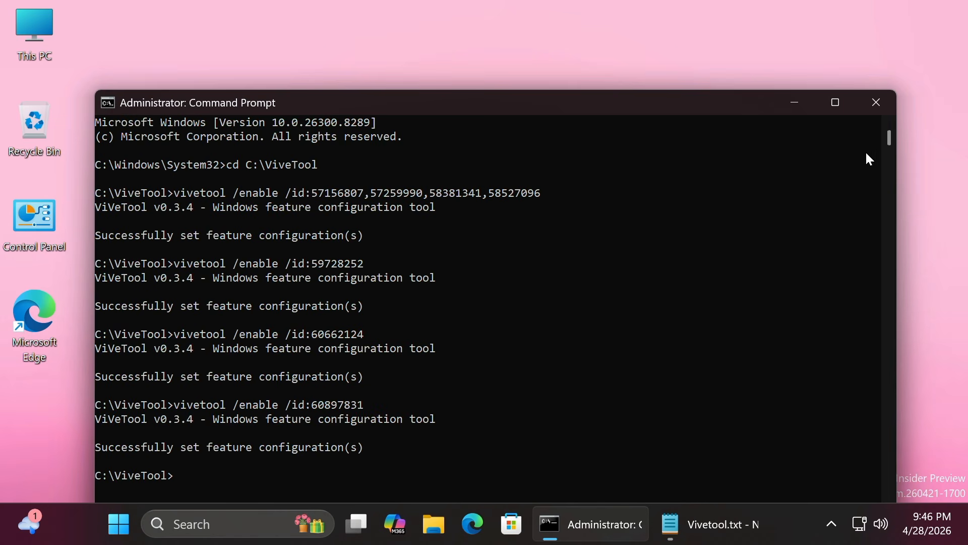
- Close Command Prompt and restart the PC to apply the new features
click(876, 103)
key(super)
click(703, 463)
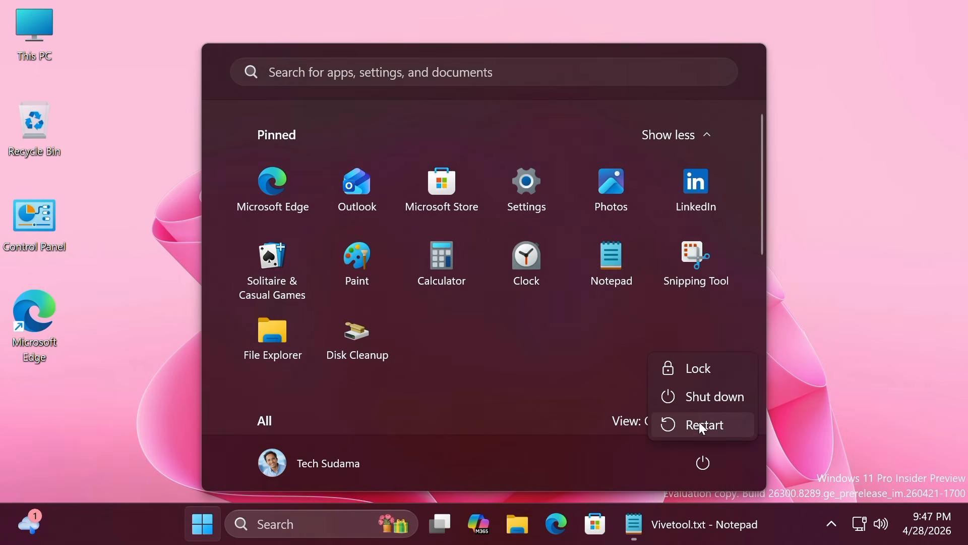
click(699, 423)
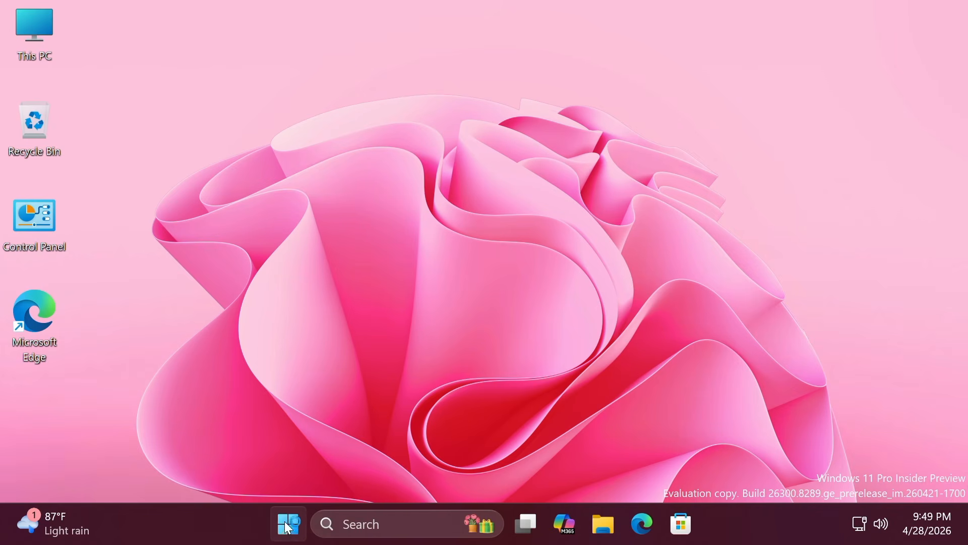
- Turn on the Run dialog option under Settings > System > Advanced, then close Settings
click(286, 528)
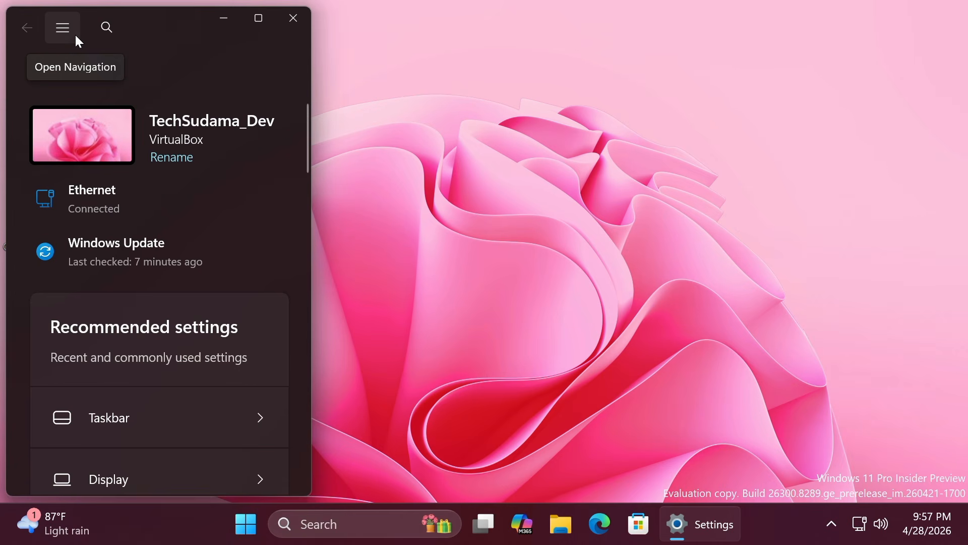
click(75, 34)
click(69, 184)
scroll(155, 343, down, 5)
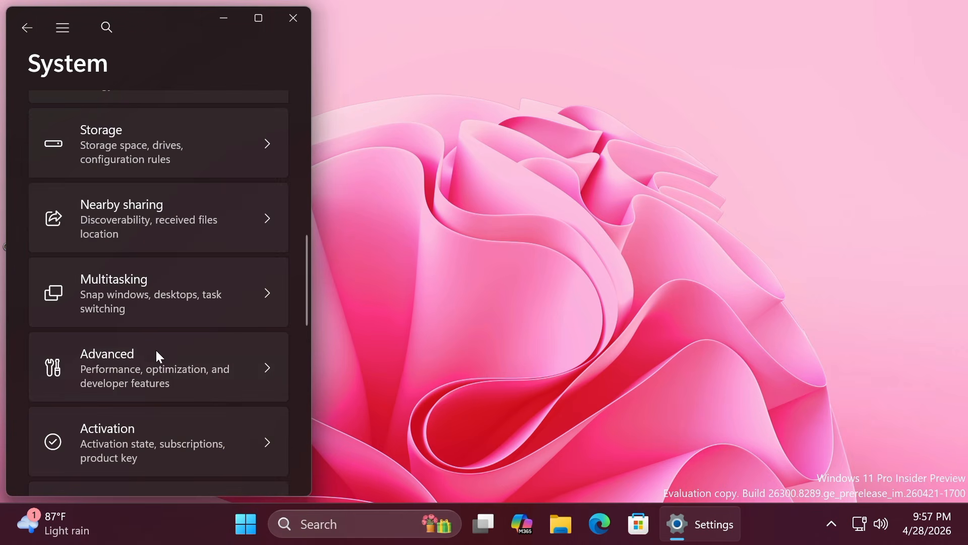
click(155, 375)
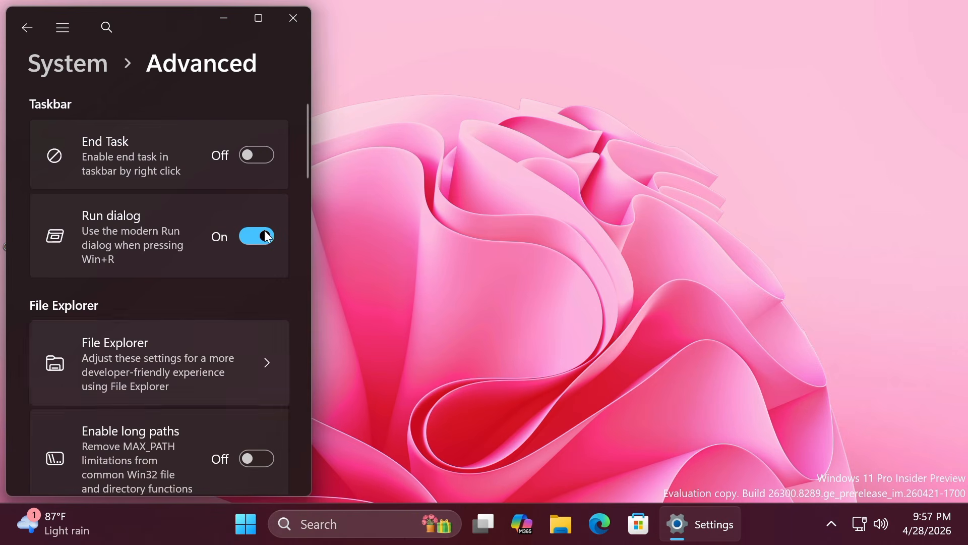
click(294, 20)
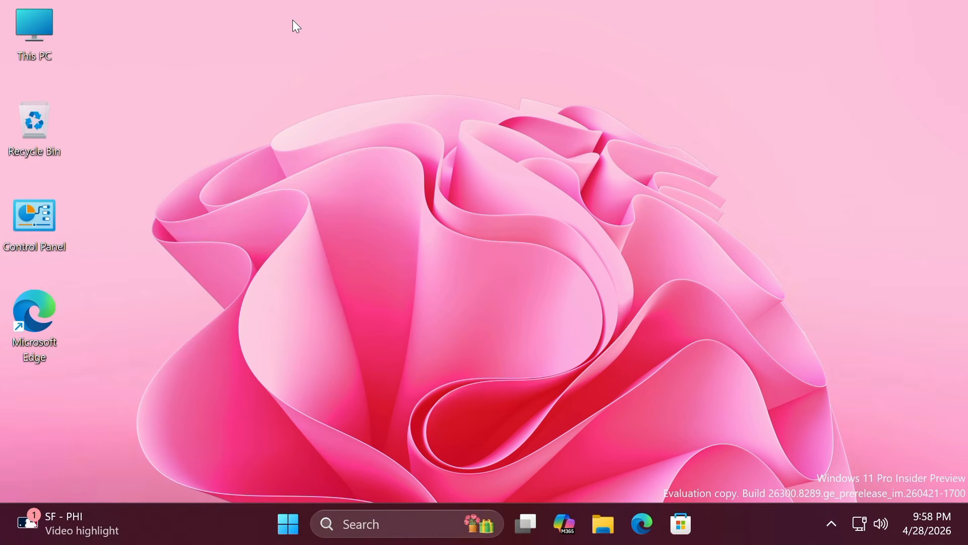
- Try the new modern Run box with Win+R, clear its text, and dismiss it
key(super+r)
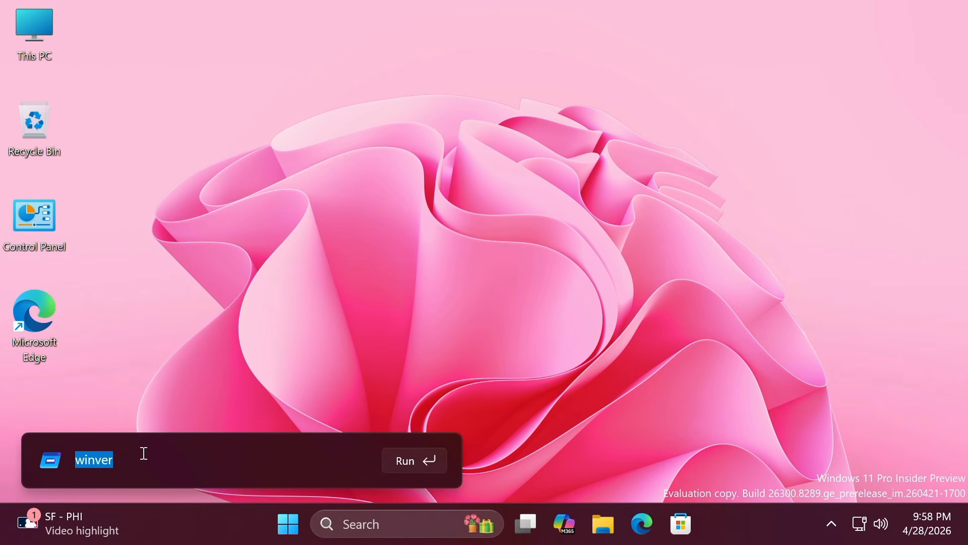
key(BackSpace)
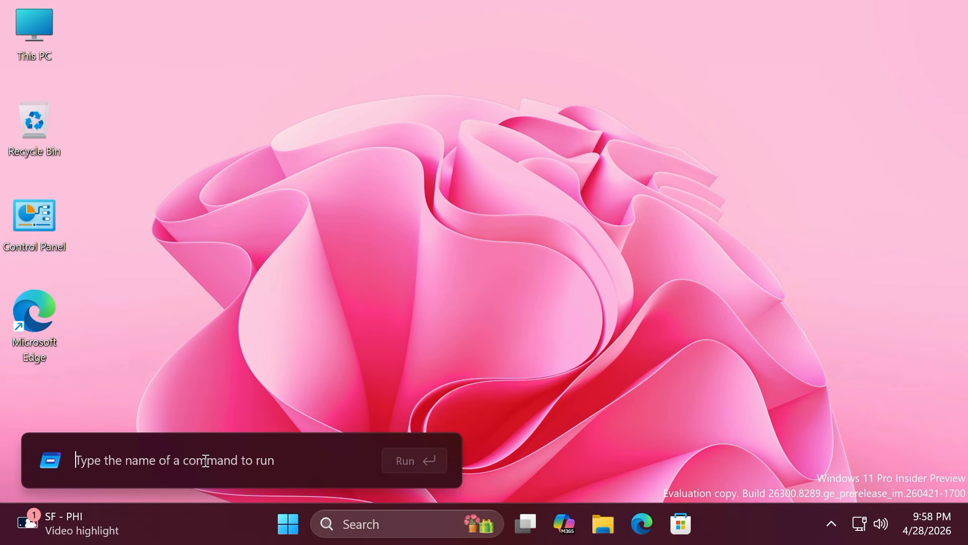
click(358, 253)
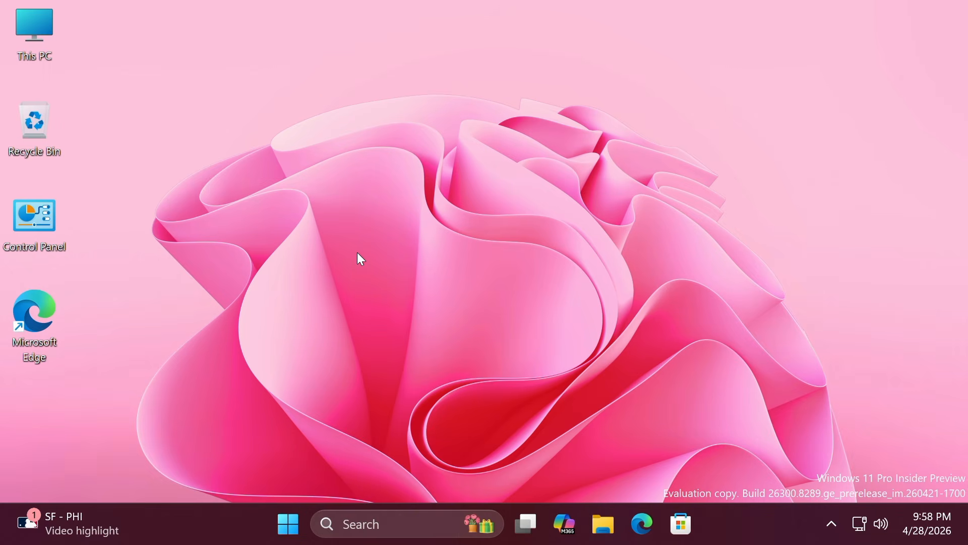
- Sign out, then sign in to the second account by entering its password
click(289, 522)
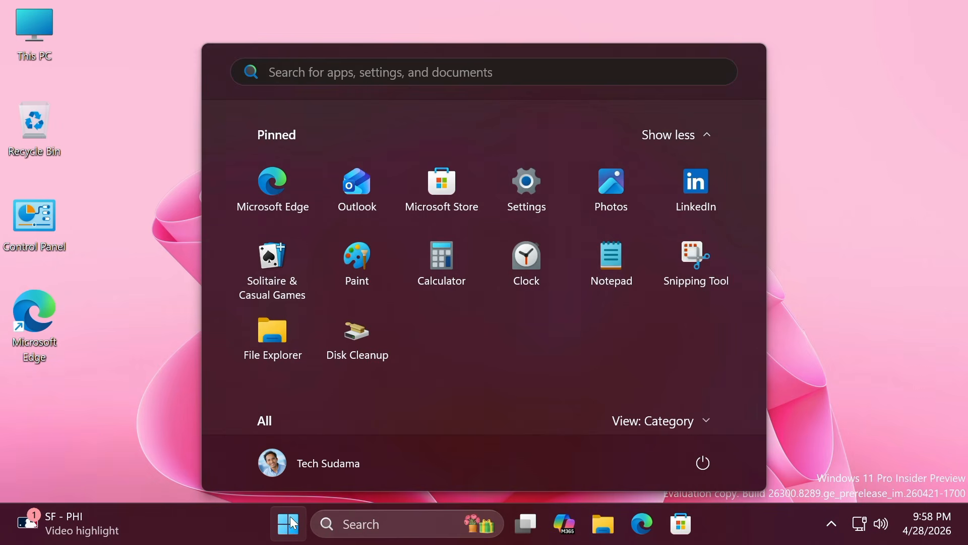
click(311, 465)
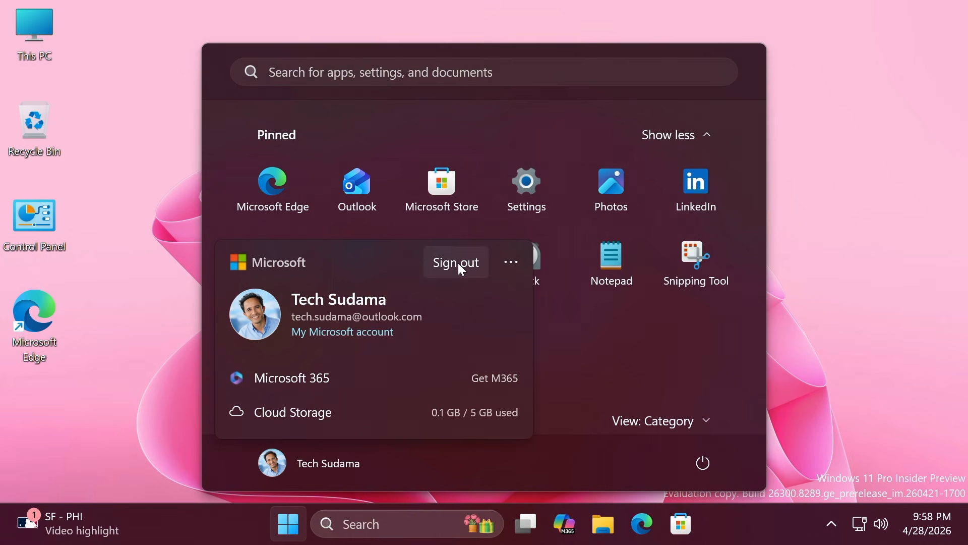
click(457, 263)
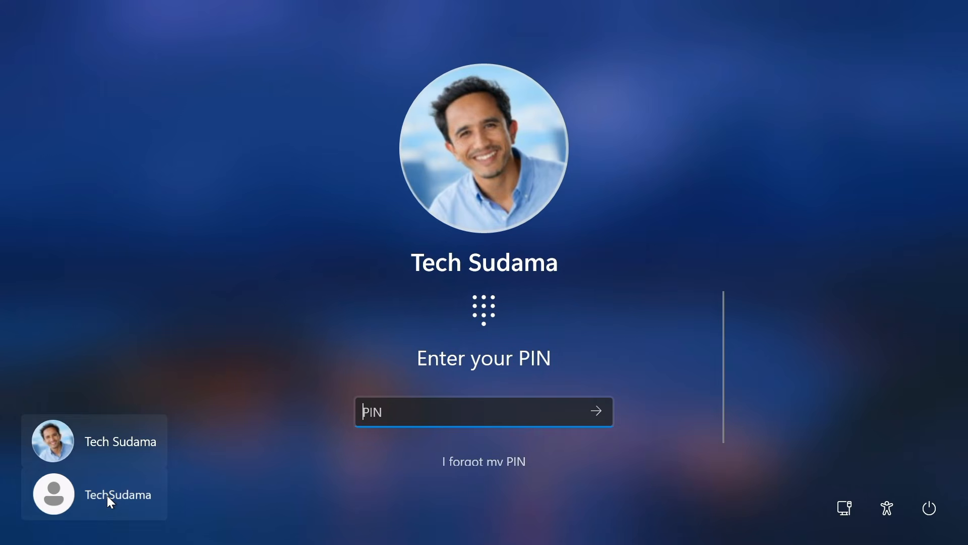
click(106, 495)
text(1234)
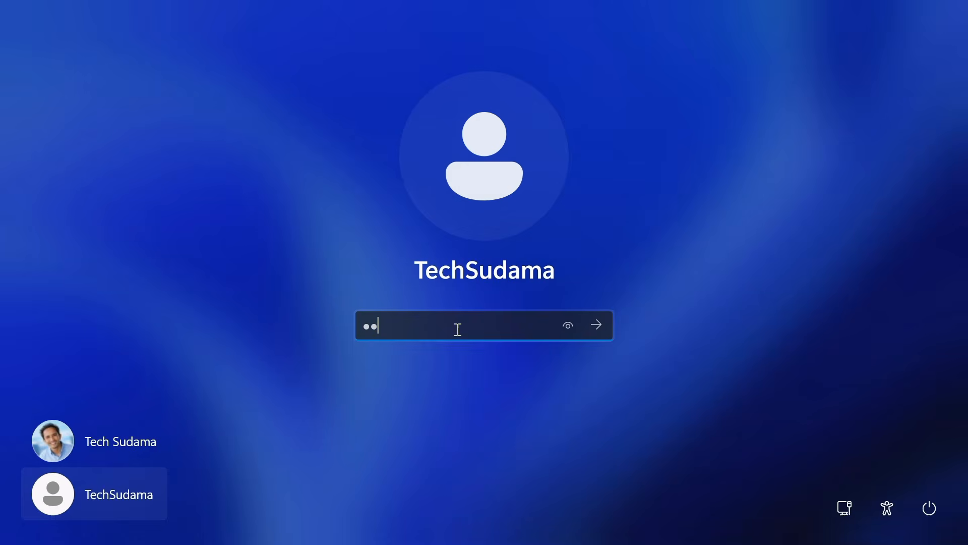
key(Return)
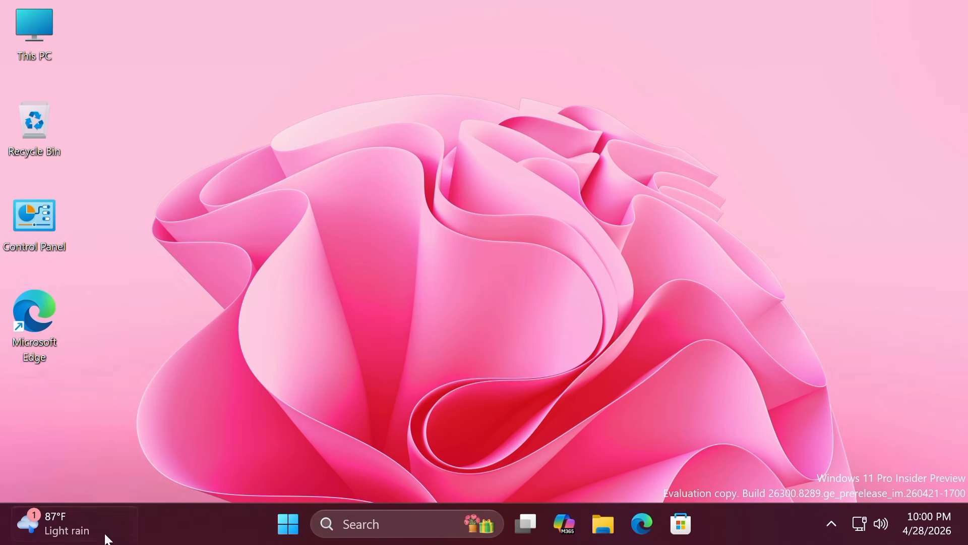
- Open Settings and go to Accessibility > Screen tint
click(282, 534)
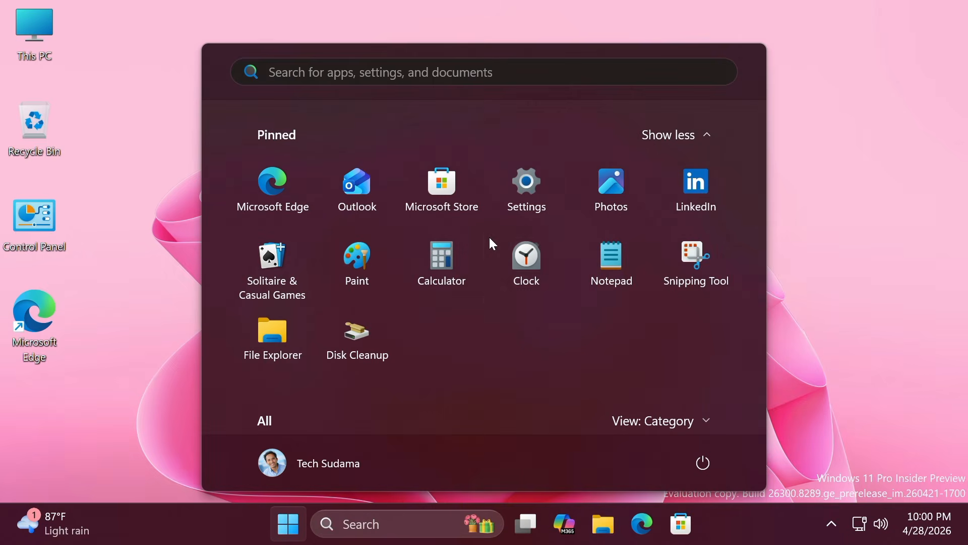
click(519, 191)
click(113, 409)
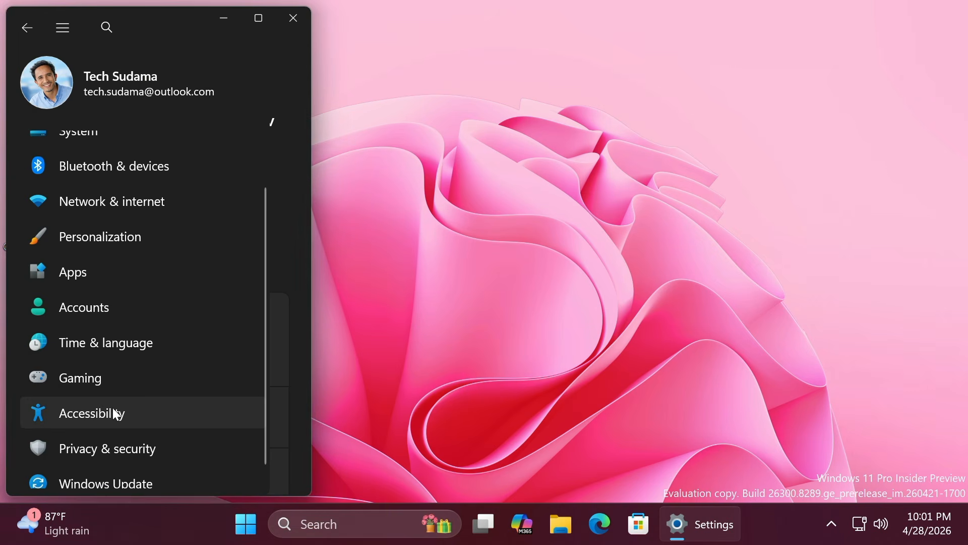
scroll(173, 258, down, 4)
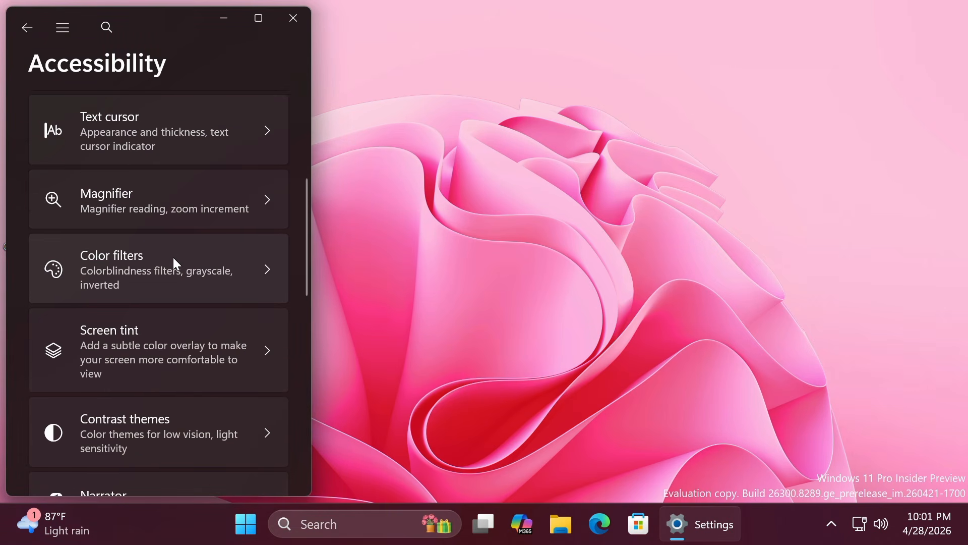
scroll(151, 285, down, 1)
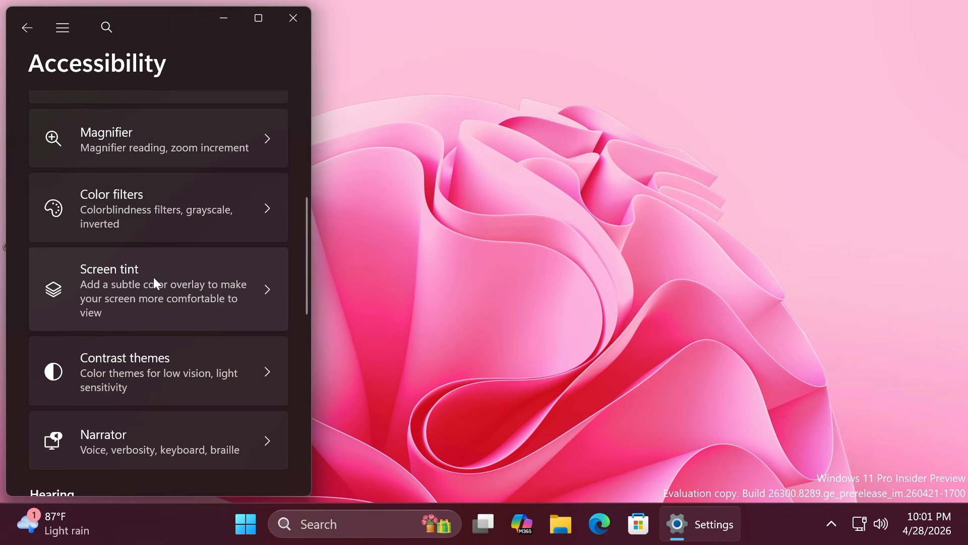
click(154, 281)
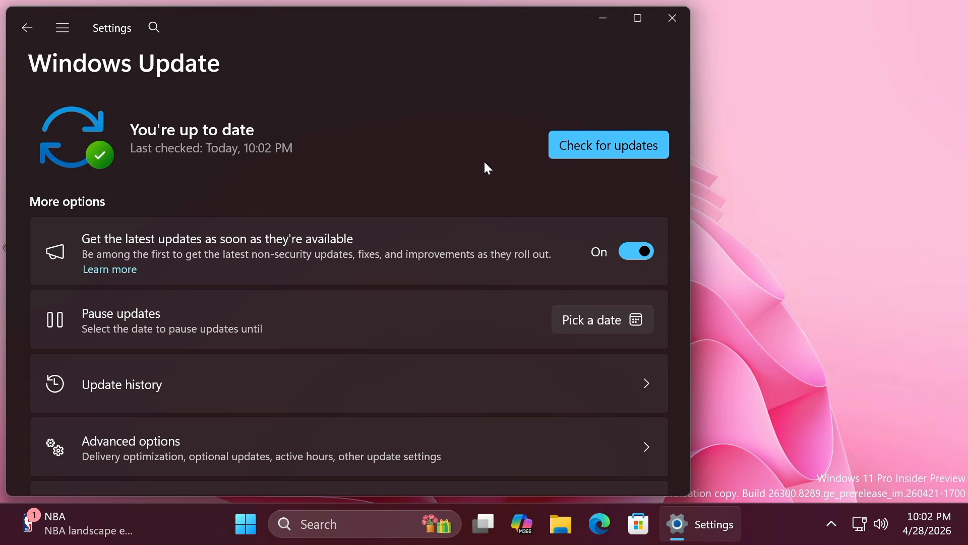
- Close Settings, run winver to show About Windows, and move it to the screen centre
click(673, 23)
key(super+r)
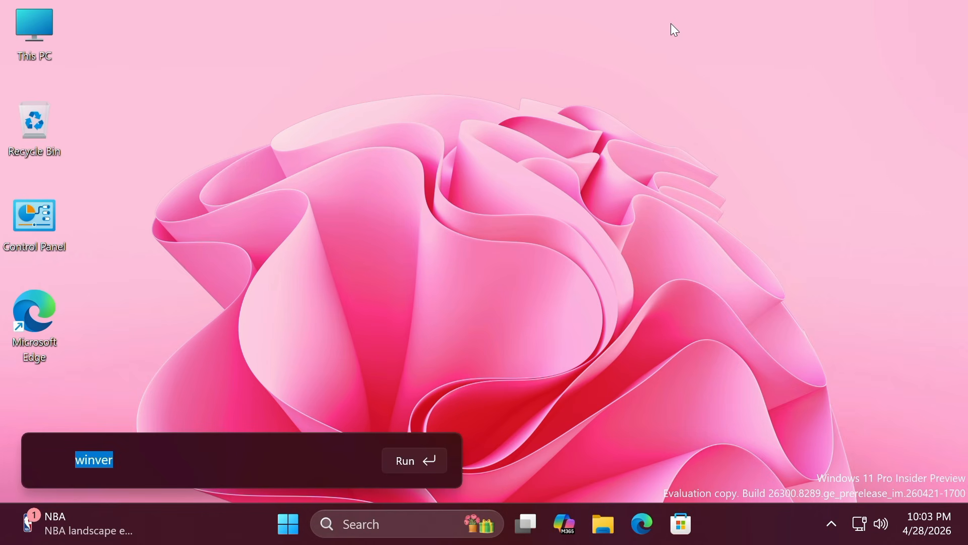
key(Return)
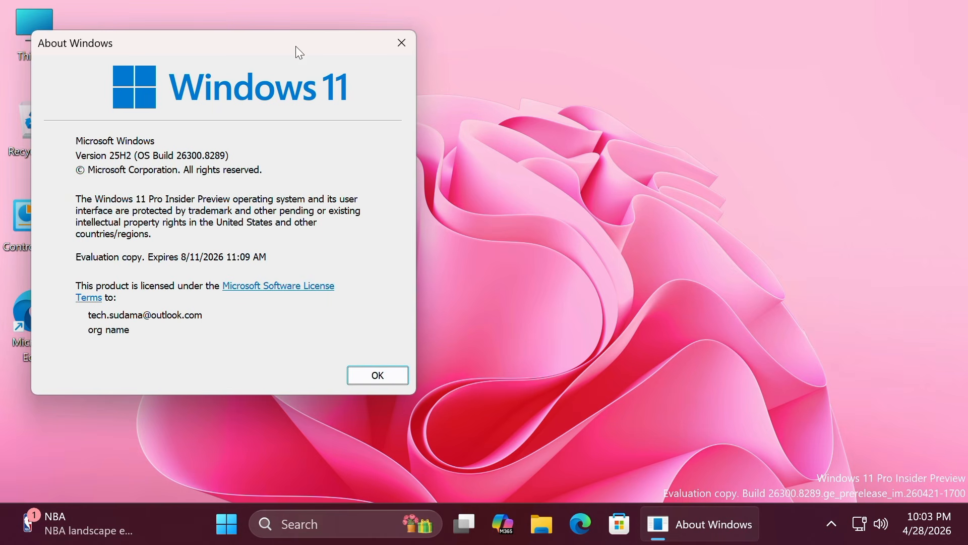
drag(296, 47, 597, 69)
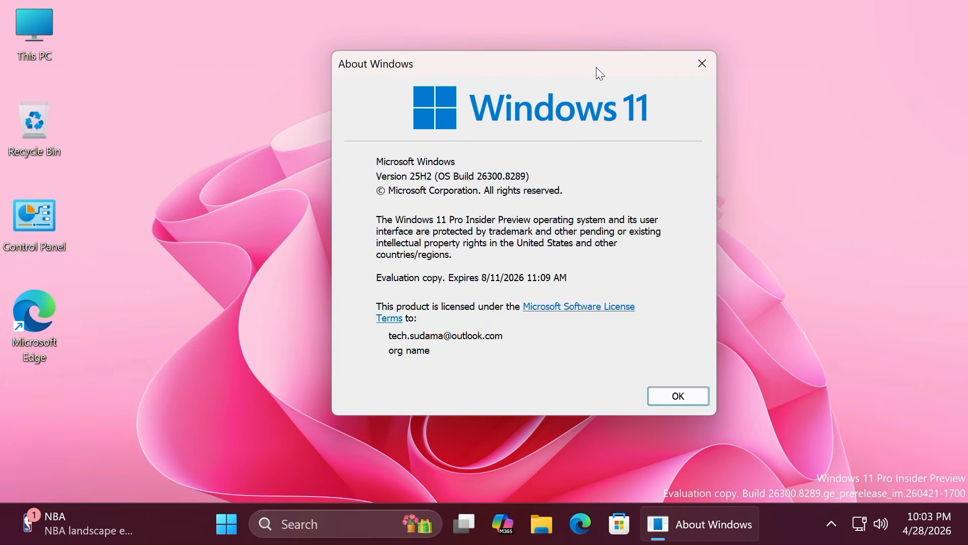